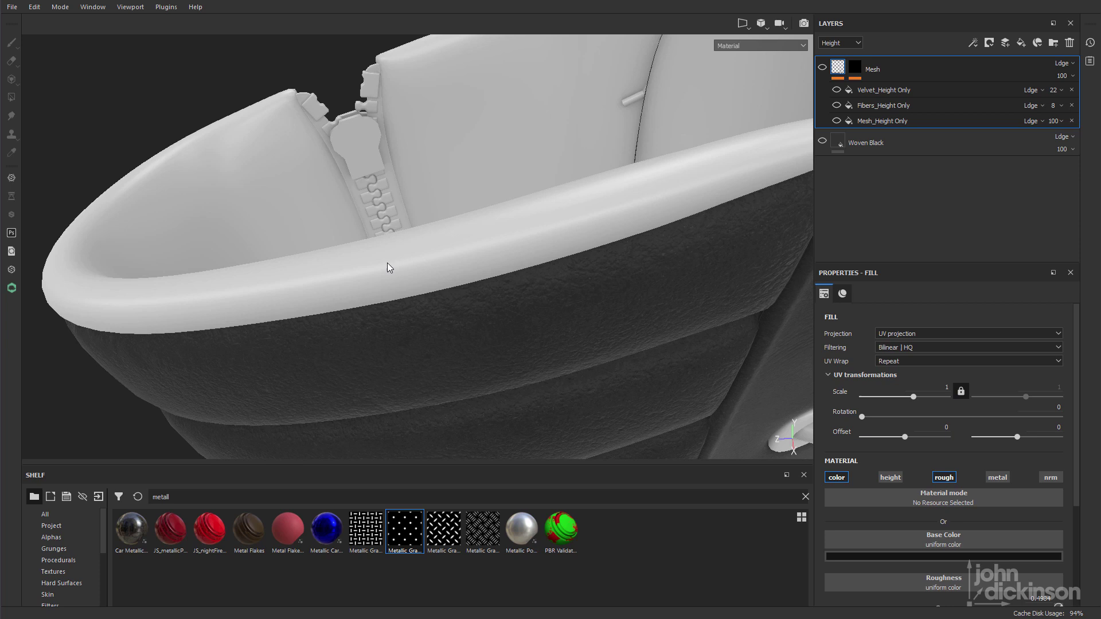
- Turn on the Woven Black layer and inspect its weave on the boot's collar and lining
click(889, 145)
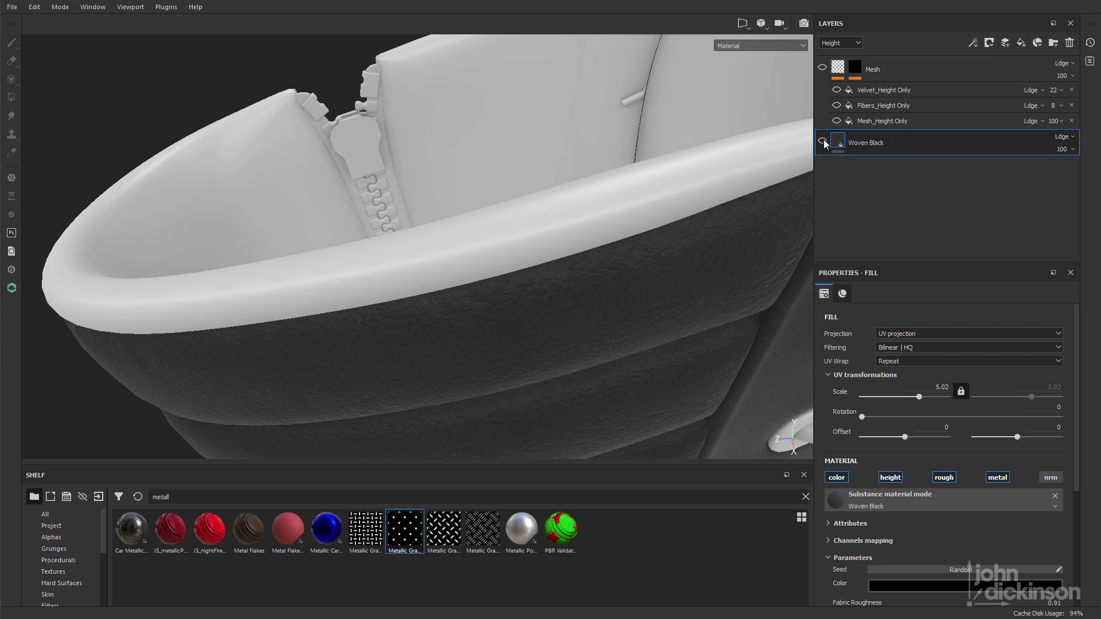
key(4)
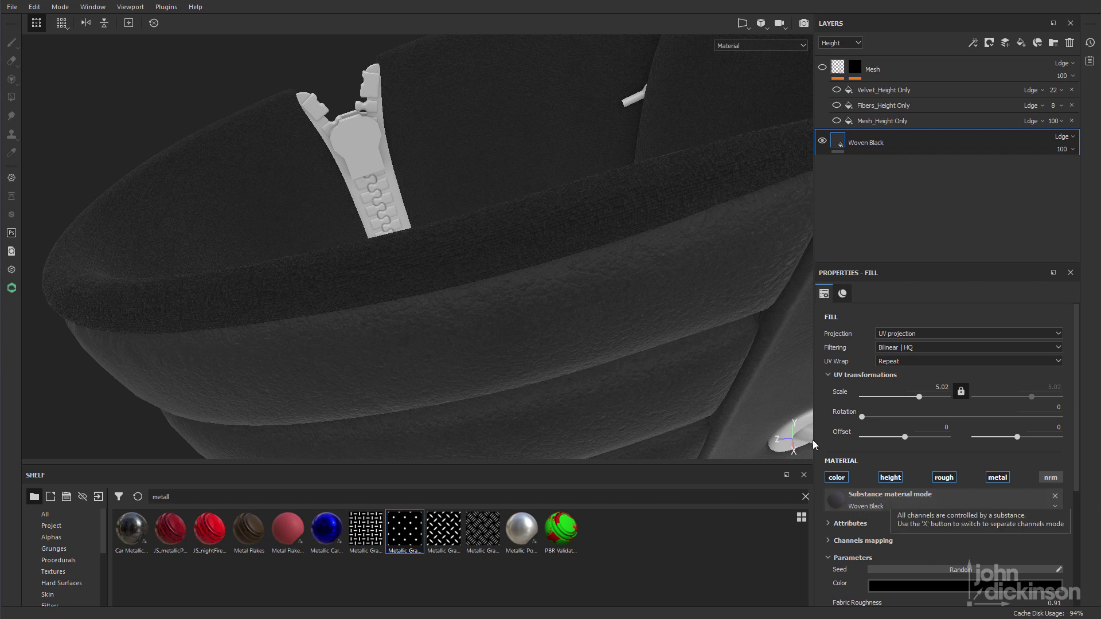
mouse_move(444, 248)
alt+mouse_down()
mouse_move(561, 234)
mouse_move(529, 277)
mouse_move(602, 230)
mouse_move(525, 241)
alt+mouse_up()
mouse_move(525, 241)
shift+right_down()
mouse_move(562, 216)
mouse_move(643, 197)
mouse_move(602, 206)
shift+right_up()
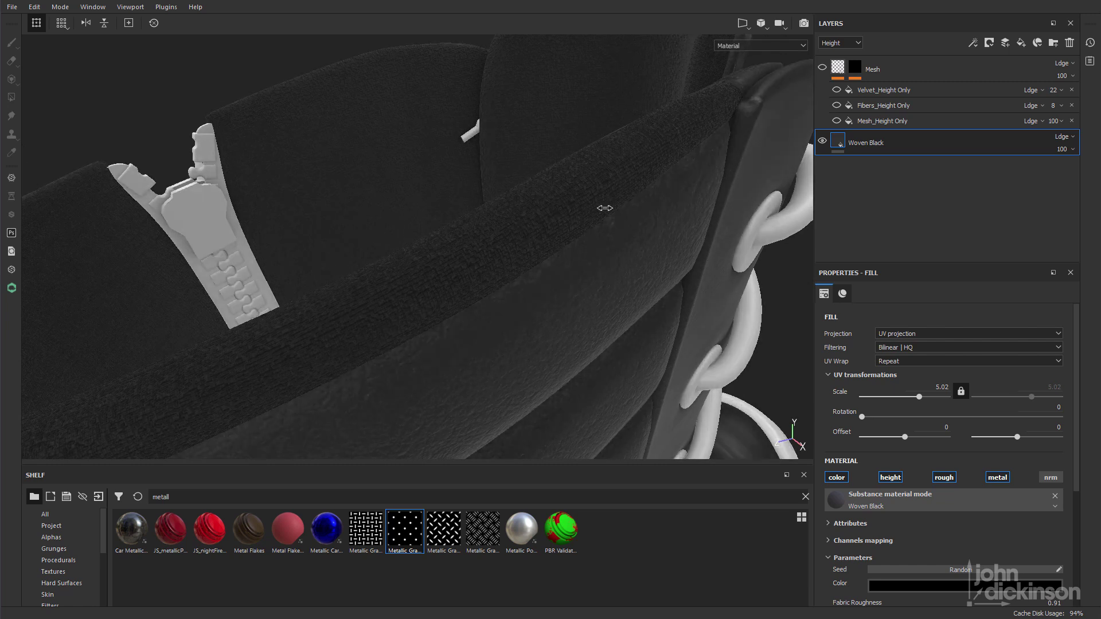
mouse_move(509, 258)
alt+mouse_down()
mouse_move(368, 265)
mouse_move(348, 280)
mouse_move(252, 248)
mouse_move(302, 239)
mouse_move(291, 307)
mouse_move(265, 298)
mouse_move(407, 250)
alt+mouse_up()
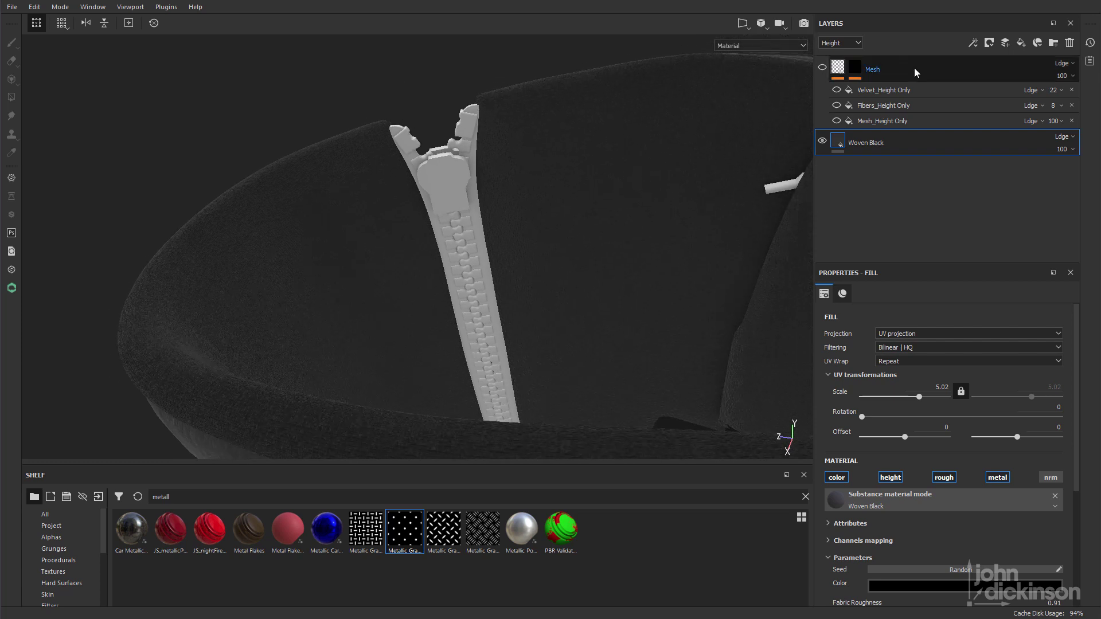
alt+middle_drag(364, 342, 363, 264)
alt+middle_drag(418, 191, 418, 269)
- Show the Mesh layer and turn on the Metallic Grate Round fill in its mask
click(856, 64)
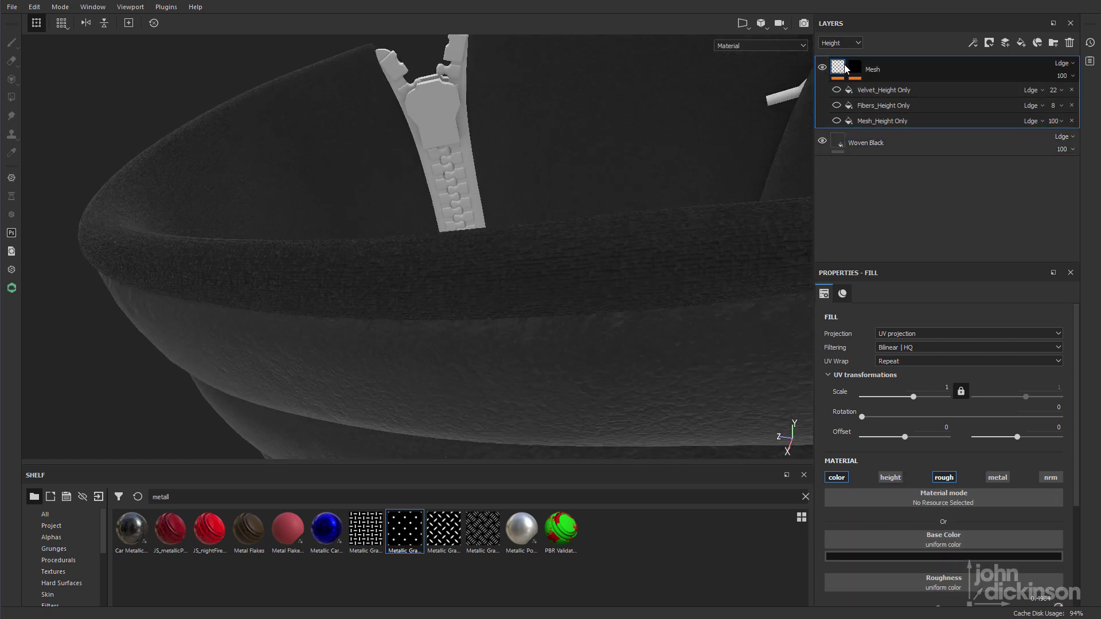
right_click(857, 64)
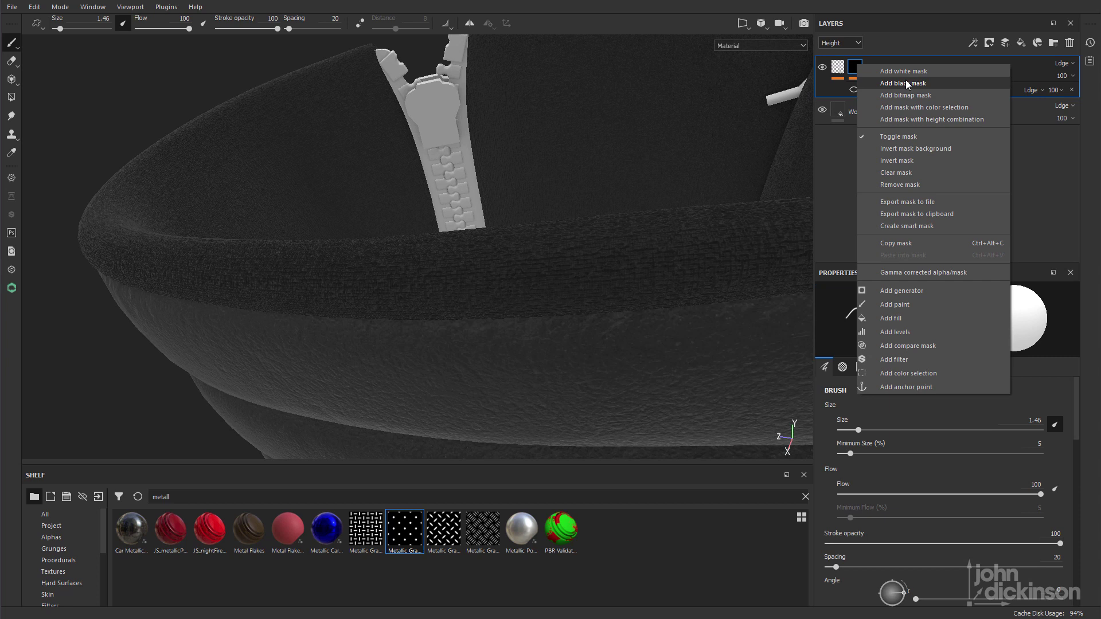
click(857, 68)
click(874, 89)
right_click(874, 89)
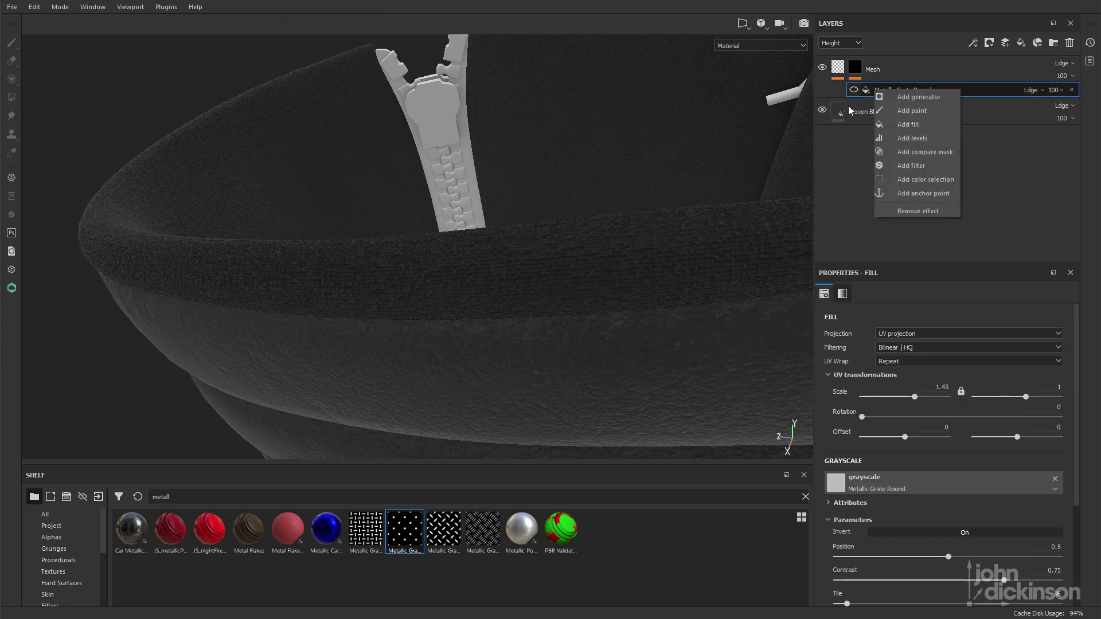
click(866, 85)
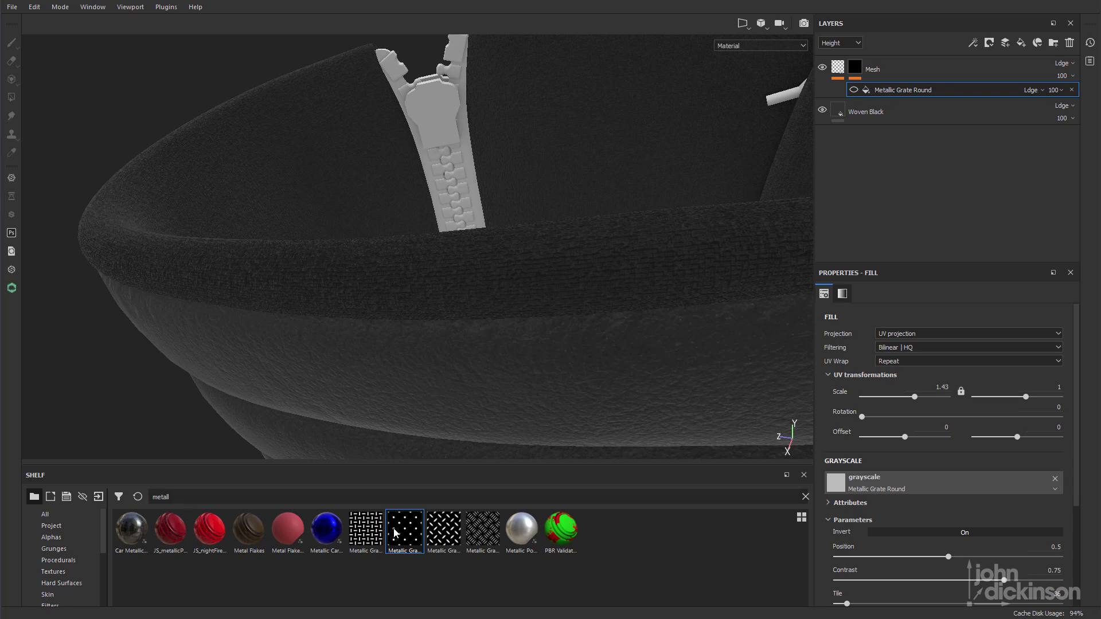
mouse_move(394, 532)
click(854, 90)
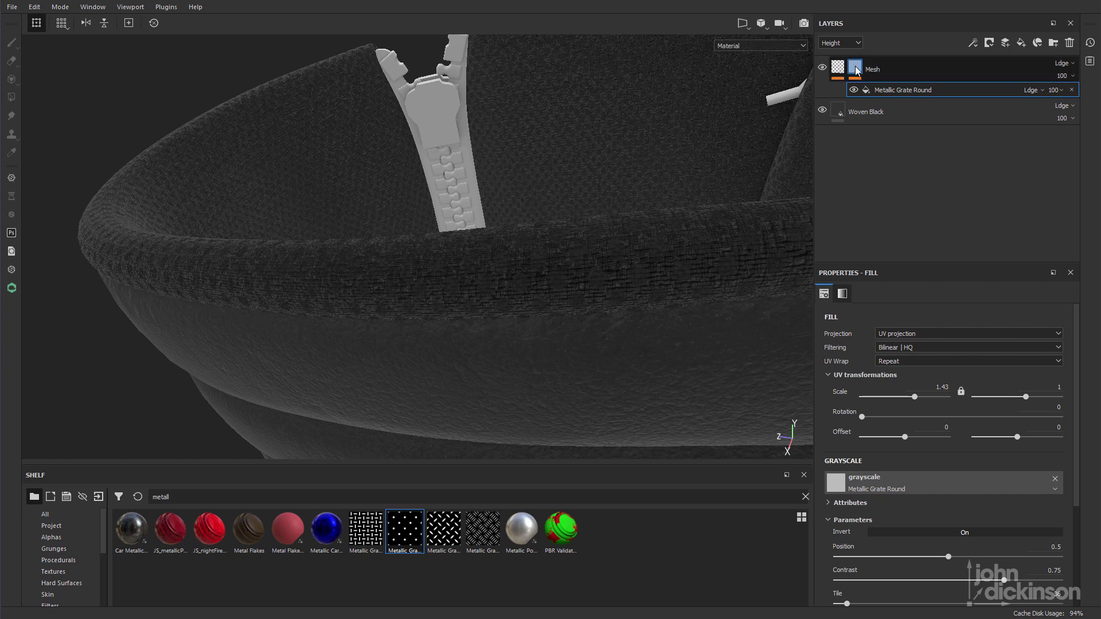
- View the Mesh layer's mask on its own, and examine the collar up close with Woven Black temporarily hidden
alt+click(858, 70)
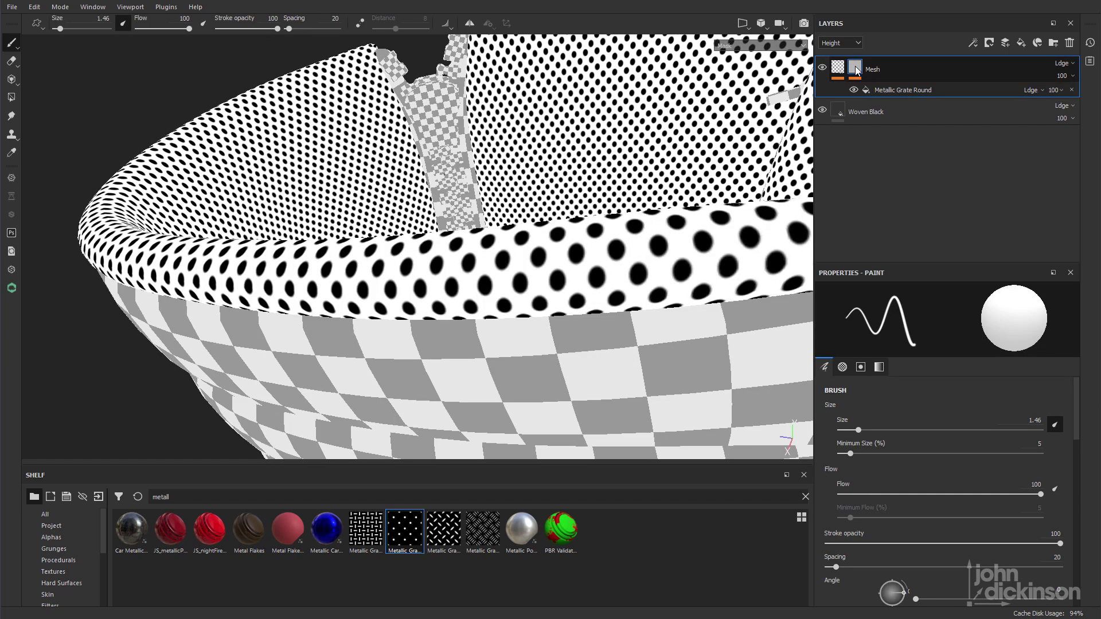
click(838, 70)
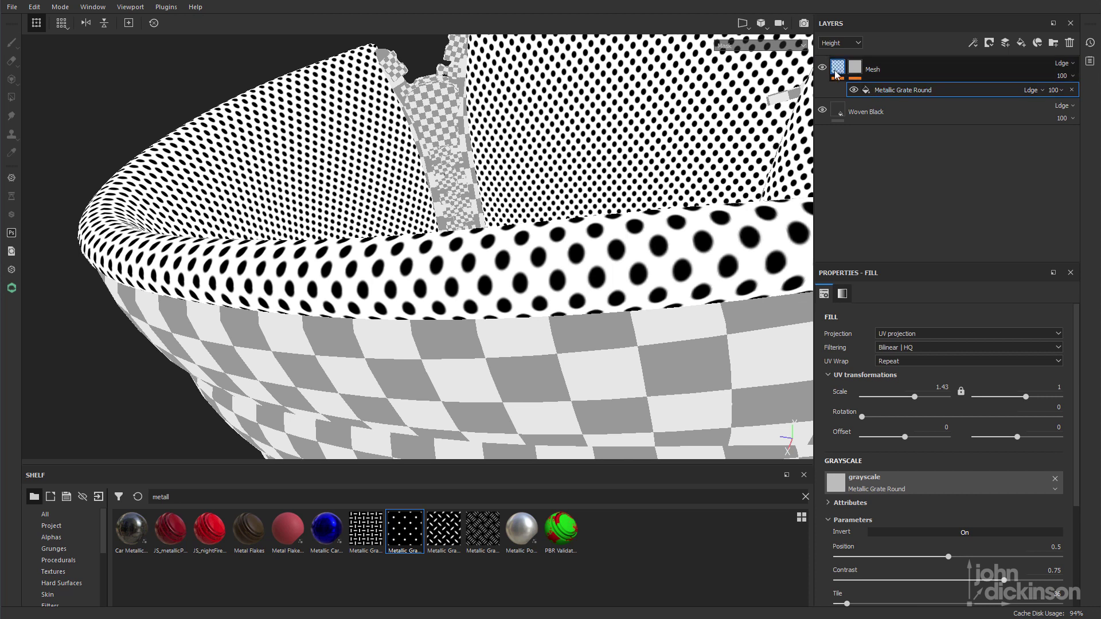
scroll(630, 246, up, 5)
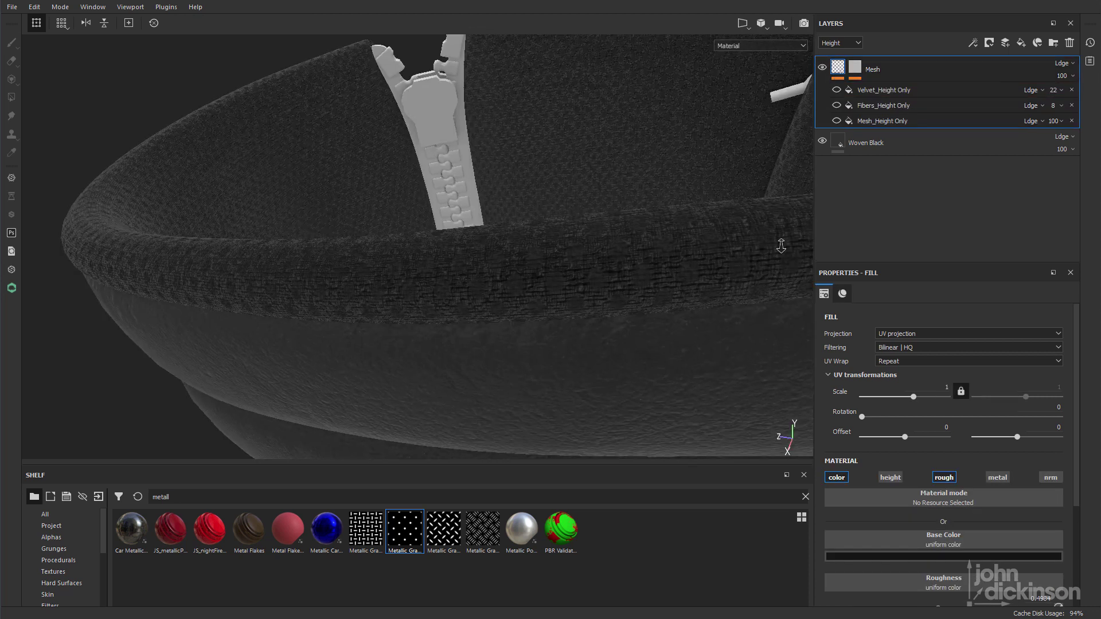
scroll(630, 246, up, 2)
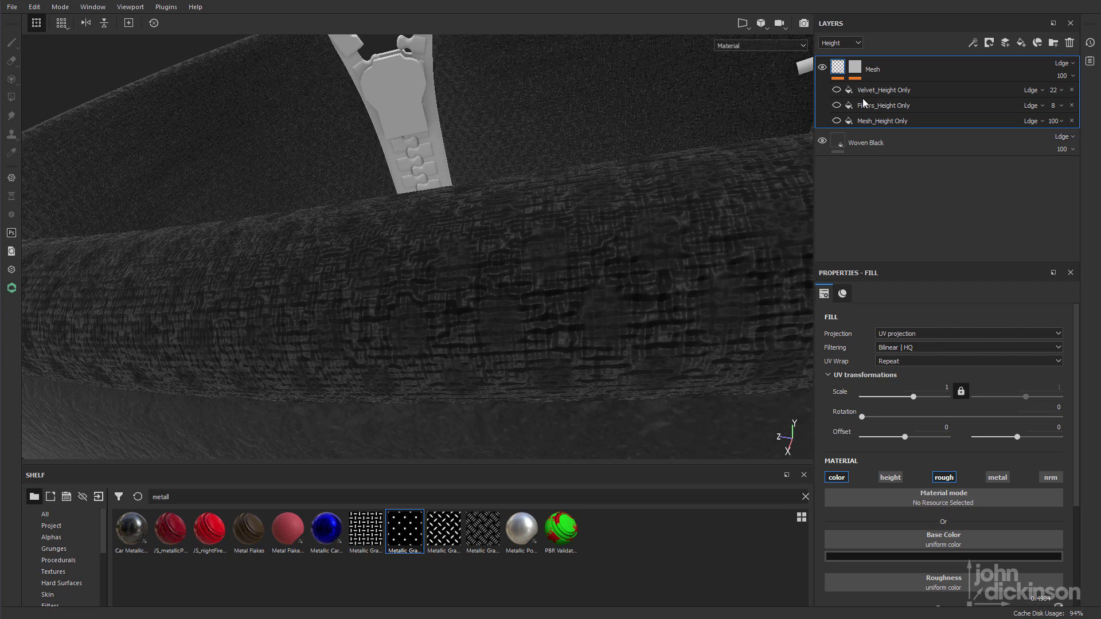
alt+drag(572, 277, 575, 255)
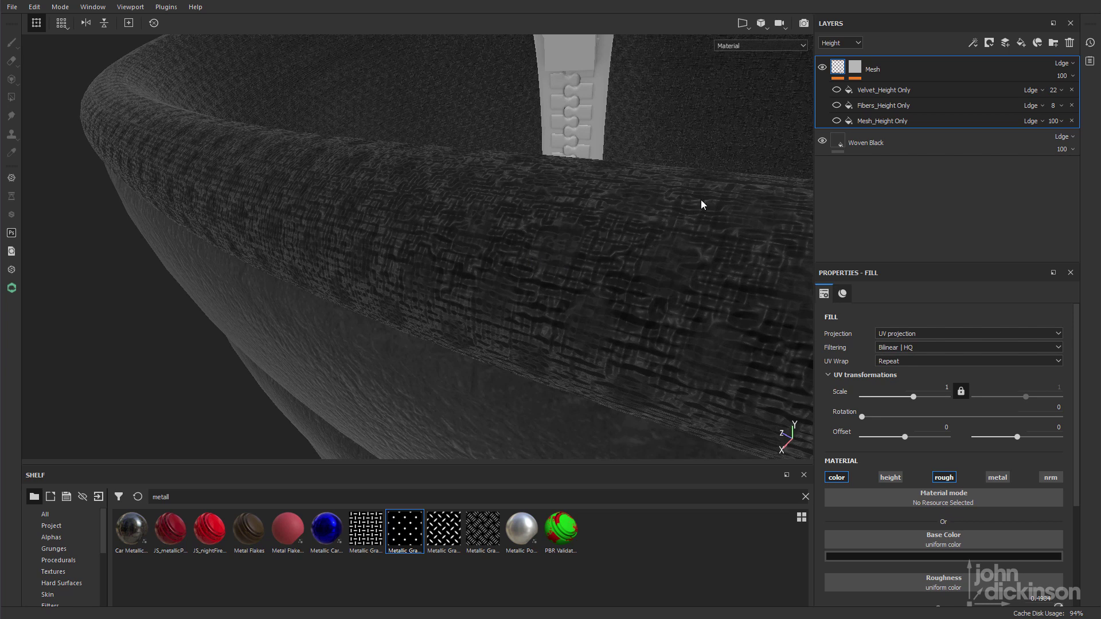
click(821, 141)
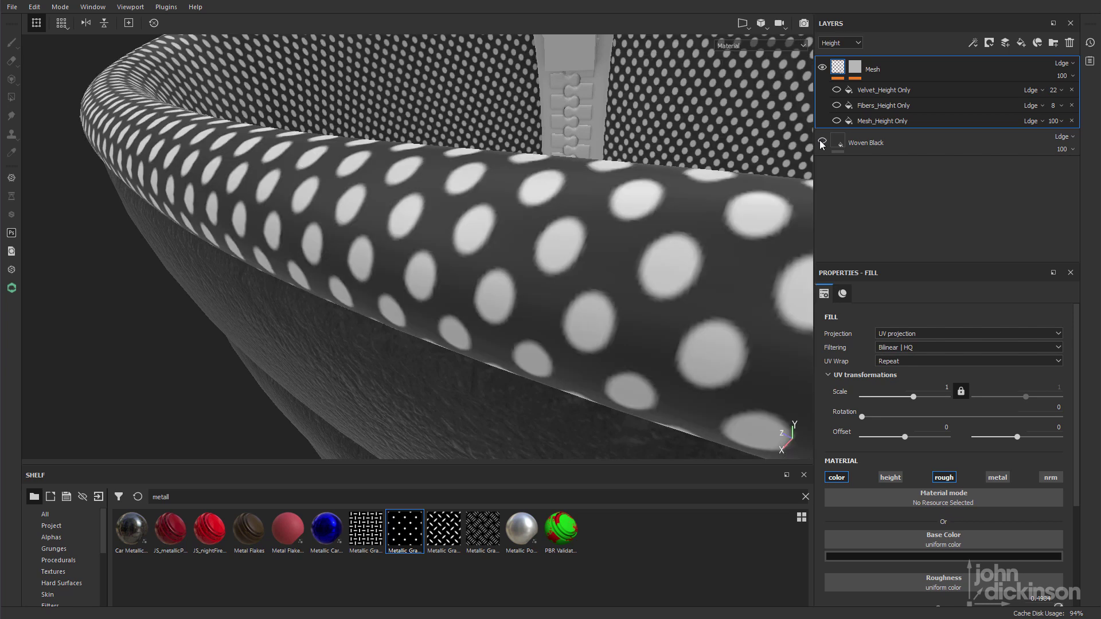
click(822, 141)
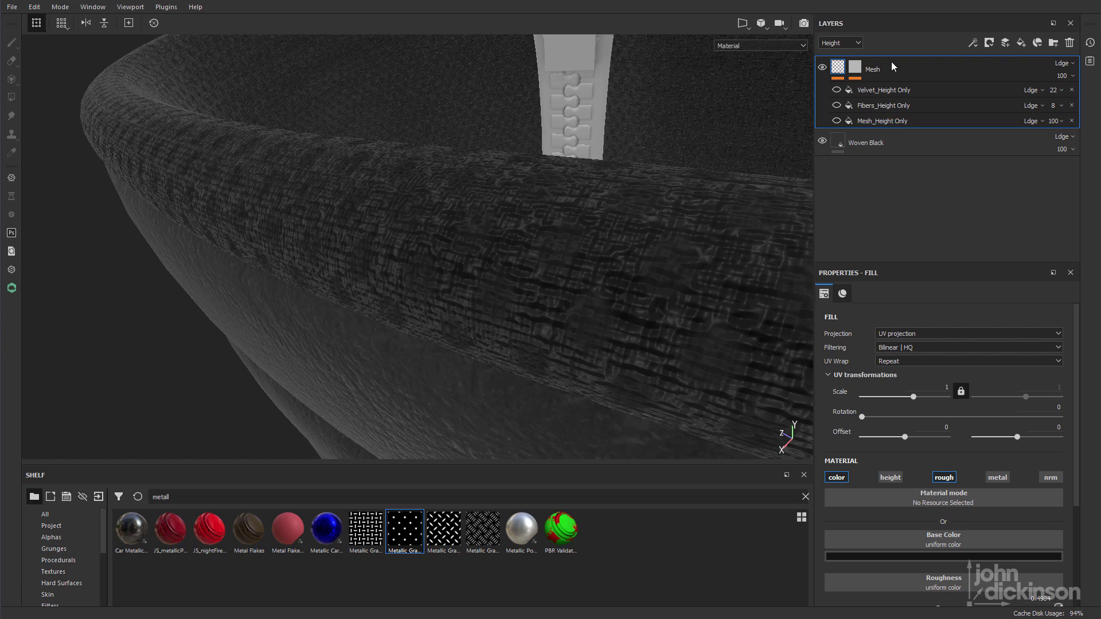
- Set the Mesh layer's blend mode to Normal in the Height channel and turn on its Mesh_Height Only fill
click(1062, 63)
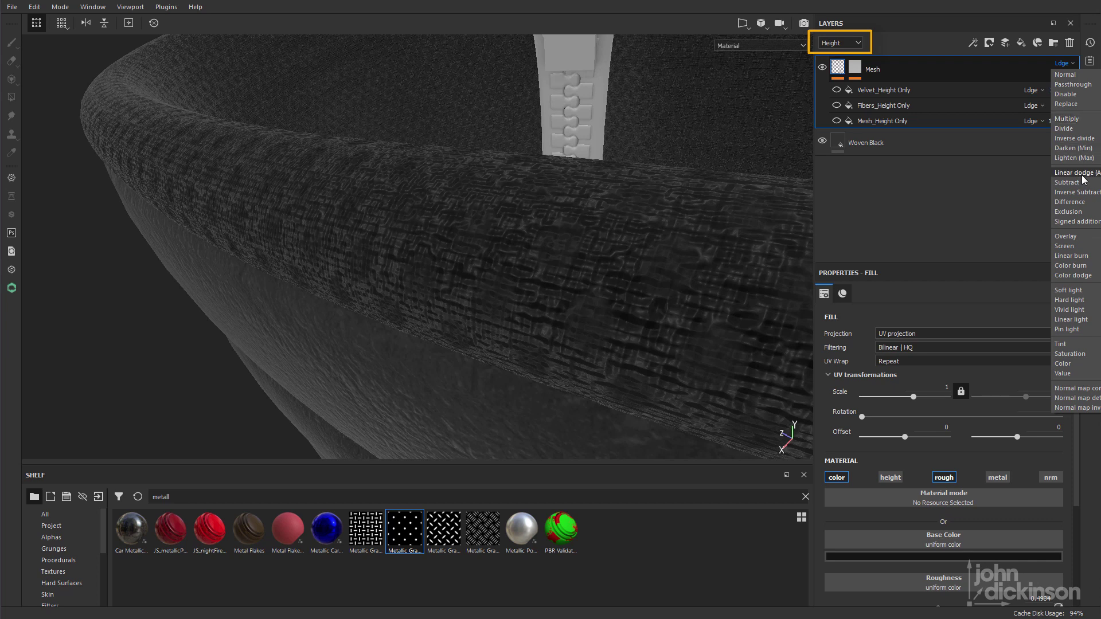
click(1077, 74)
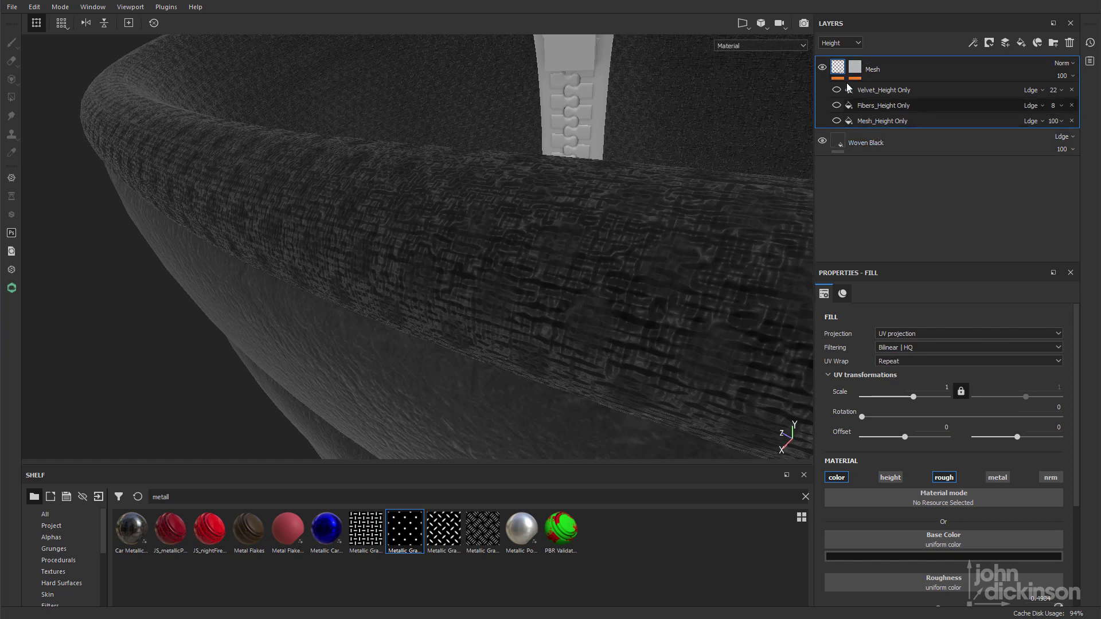
right_click(855, 122)
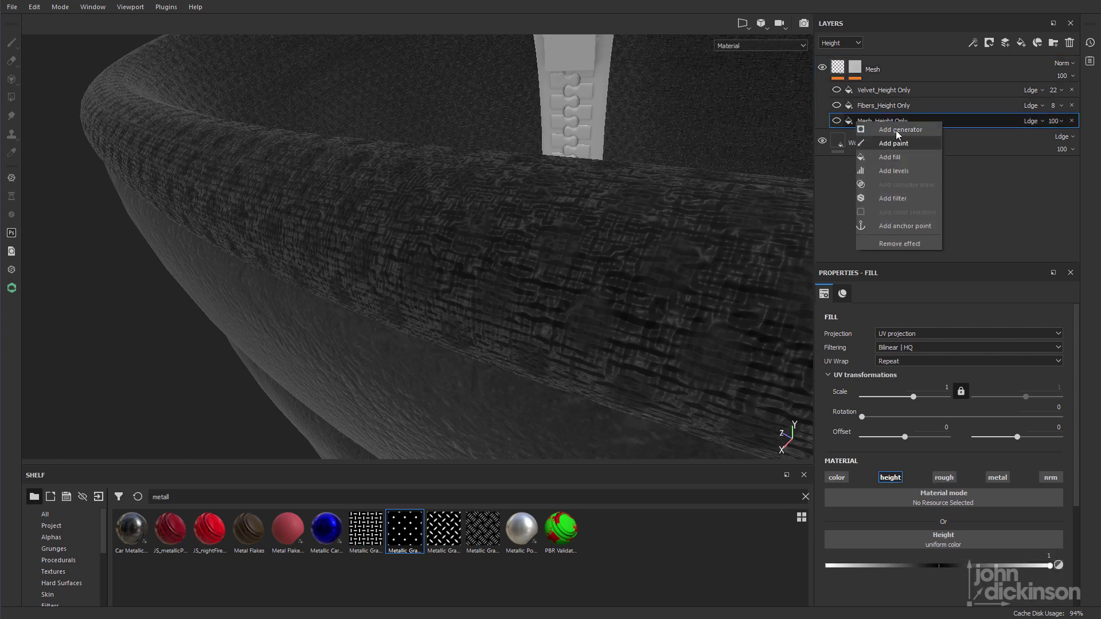
click(952, 120)
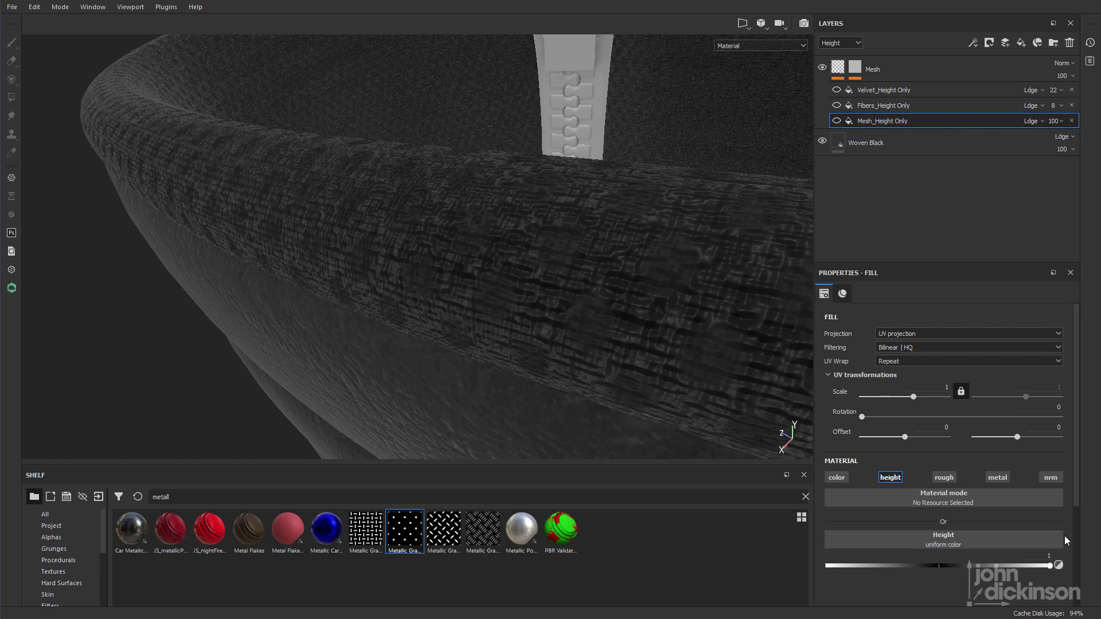
click(836, 121)
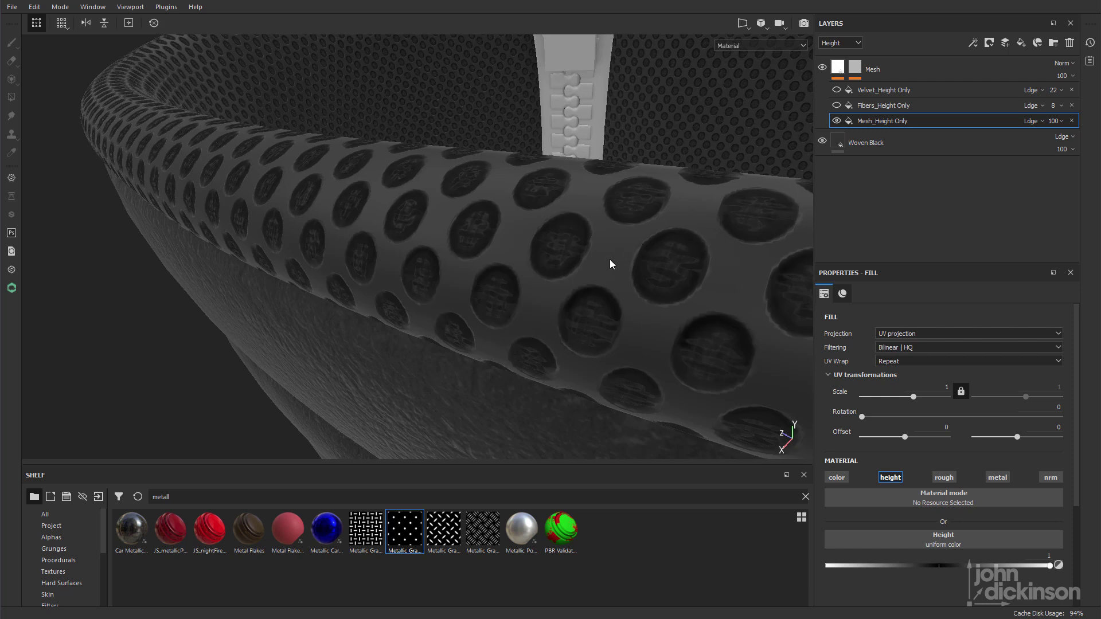
- Try the Linear dodge (Add) height blend mode on the Mesh layer and return it to Normal for comparison
click(1050, 70)
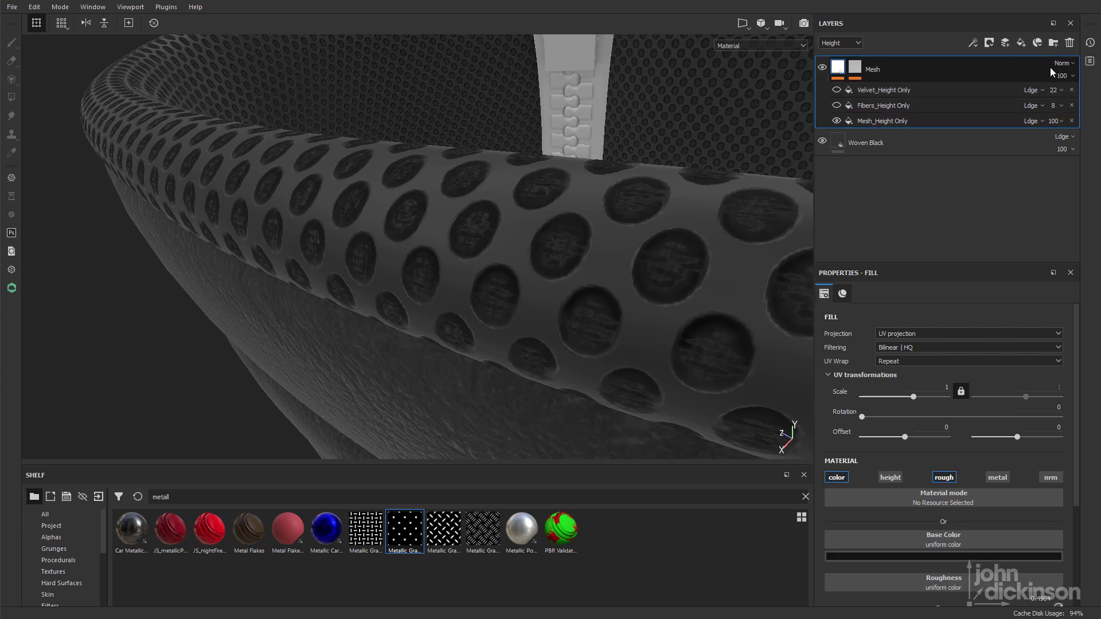
click(1062, 68)
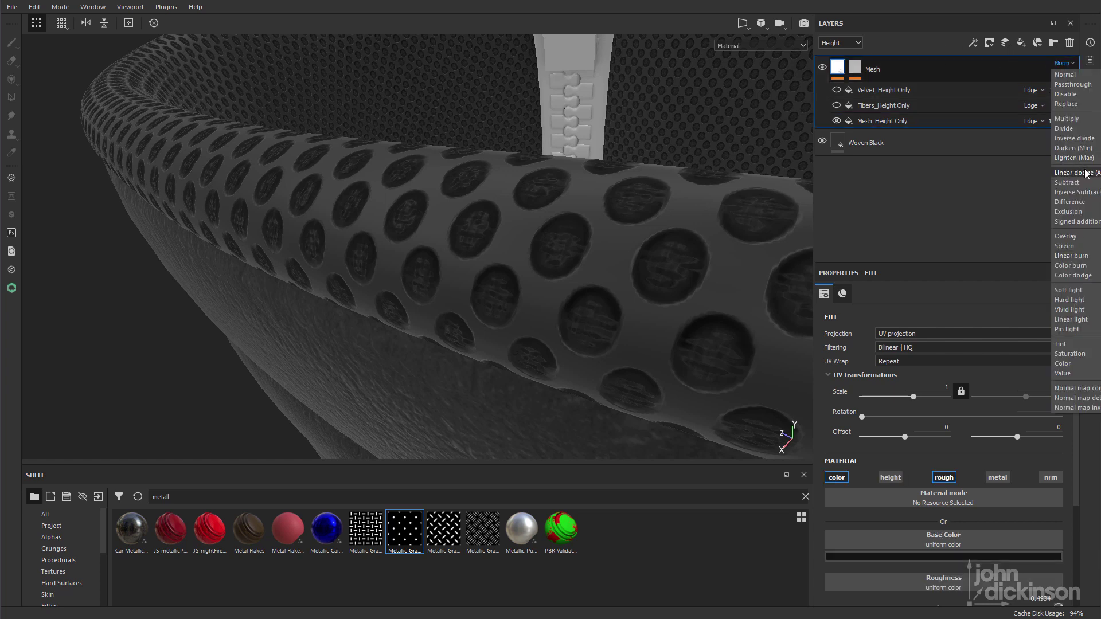
click(1085, 174)
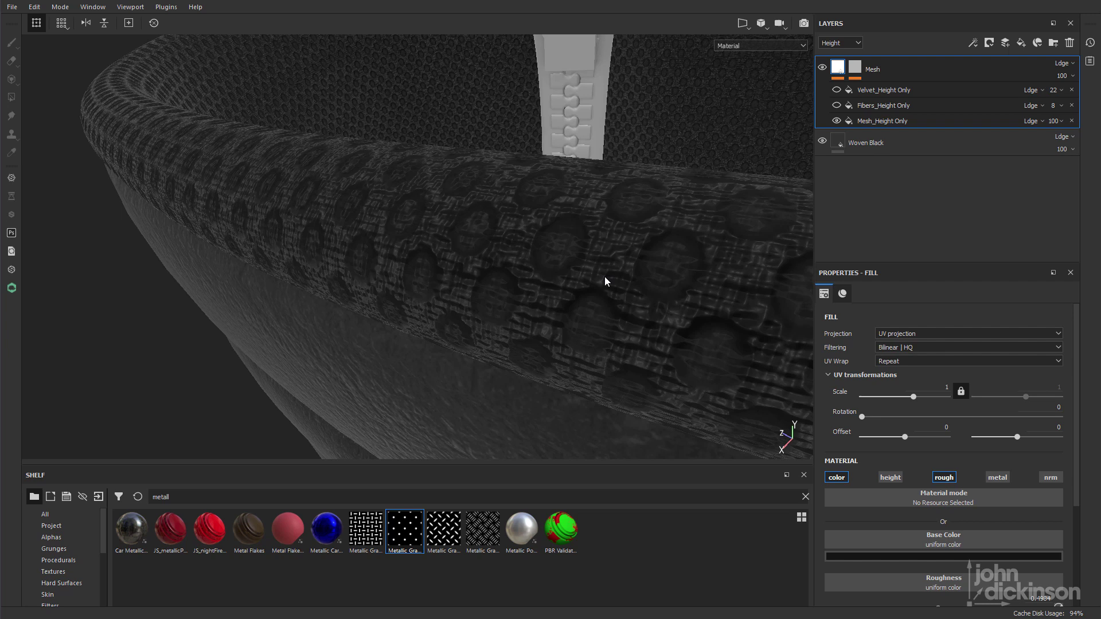
alt+drag(604, 277, 625, 252)
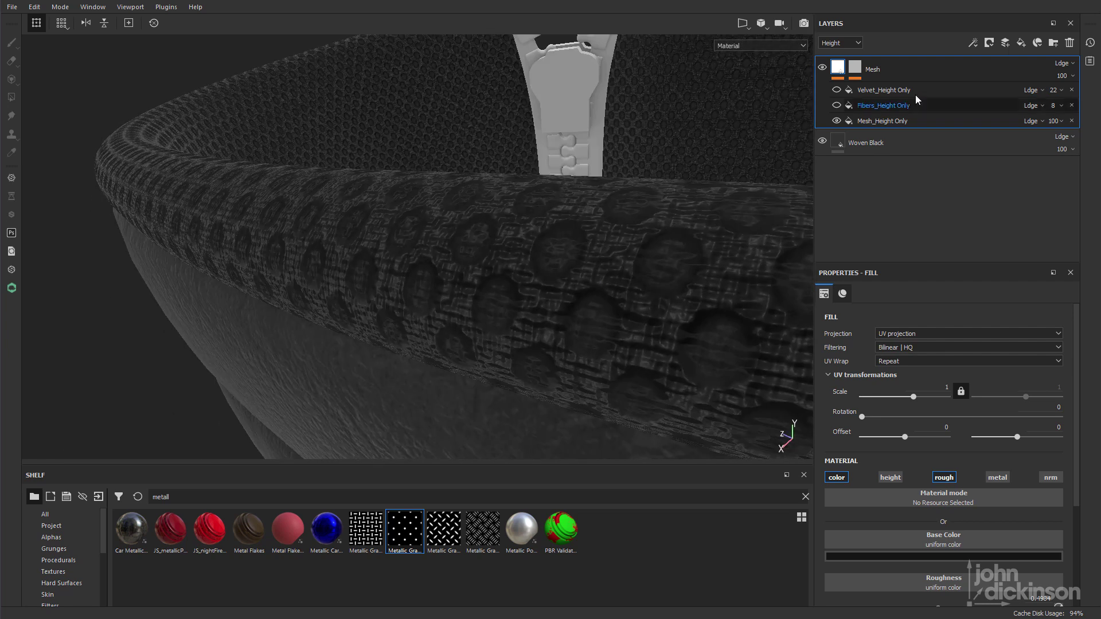
click(1068, 64)
click(1070, 73)
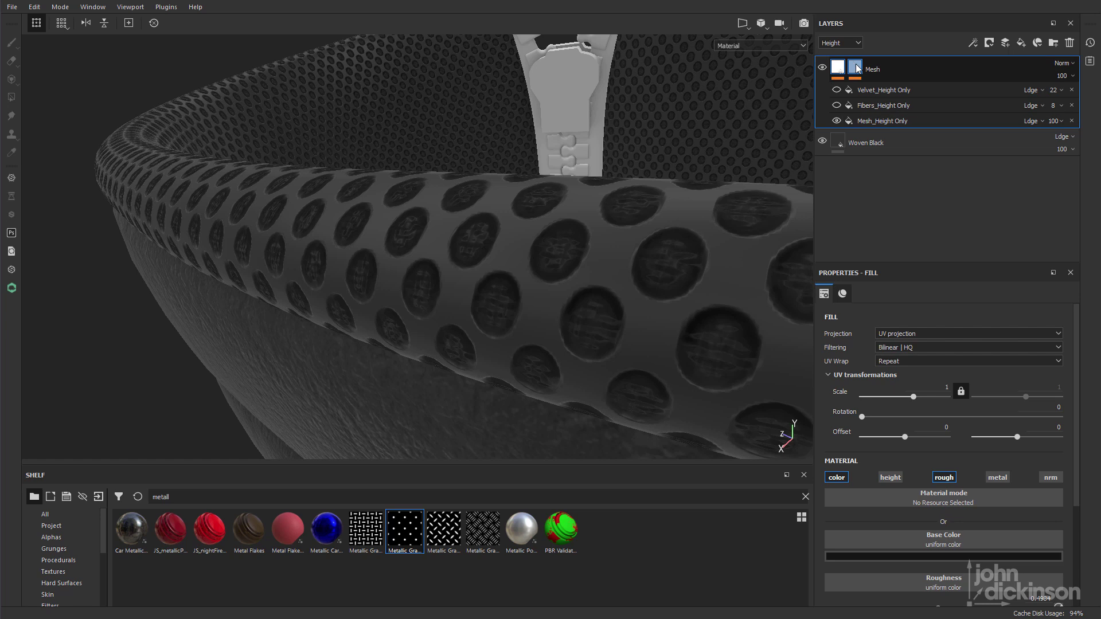
alt+drag(442, 278, 470, 258)
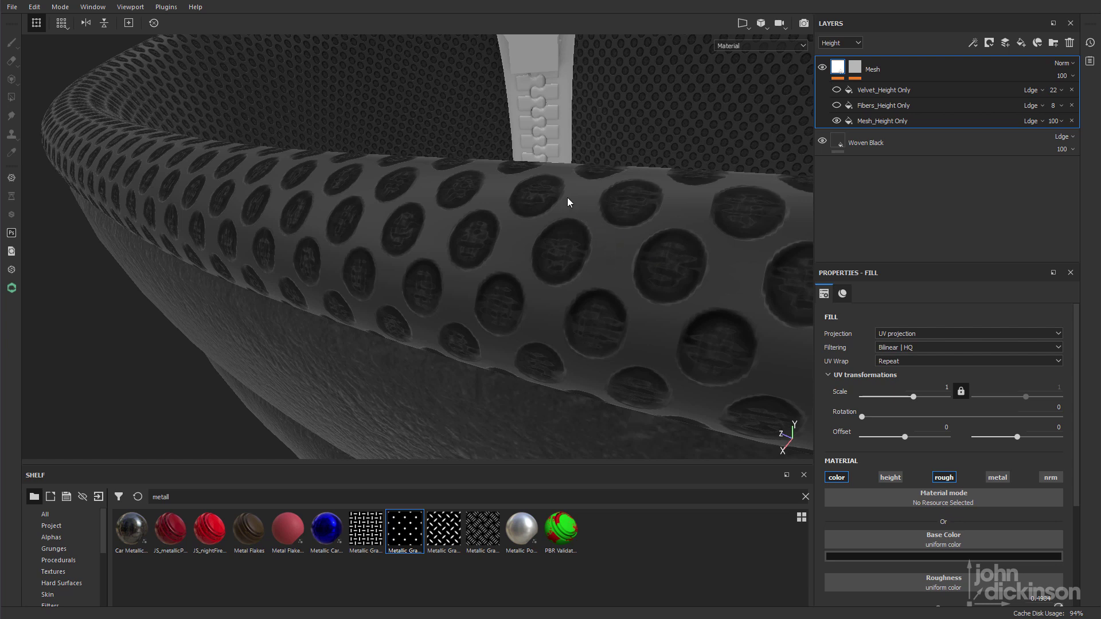
- Turn on the Mesh layer's Fibers_Height Only fill and check its opacity in the Height channel
click(874, 107)
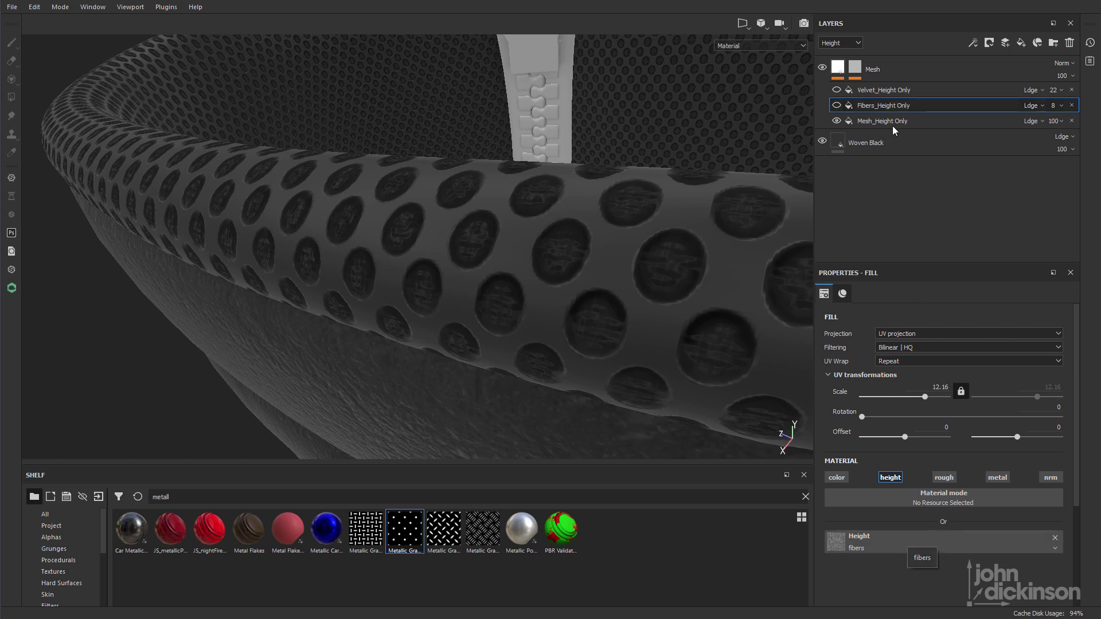
click(836, 106)
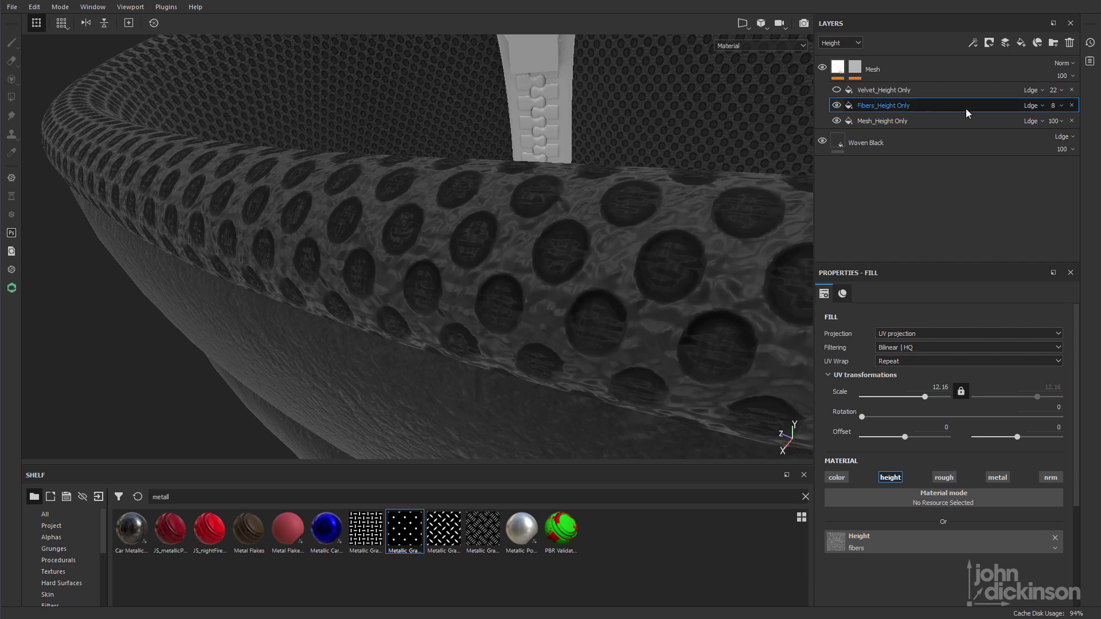
click(844, 43)
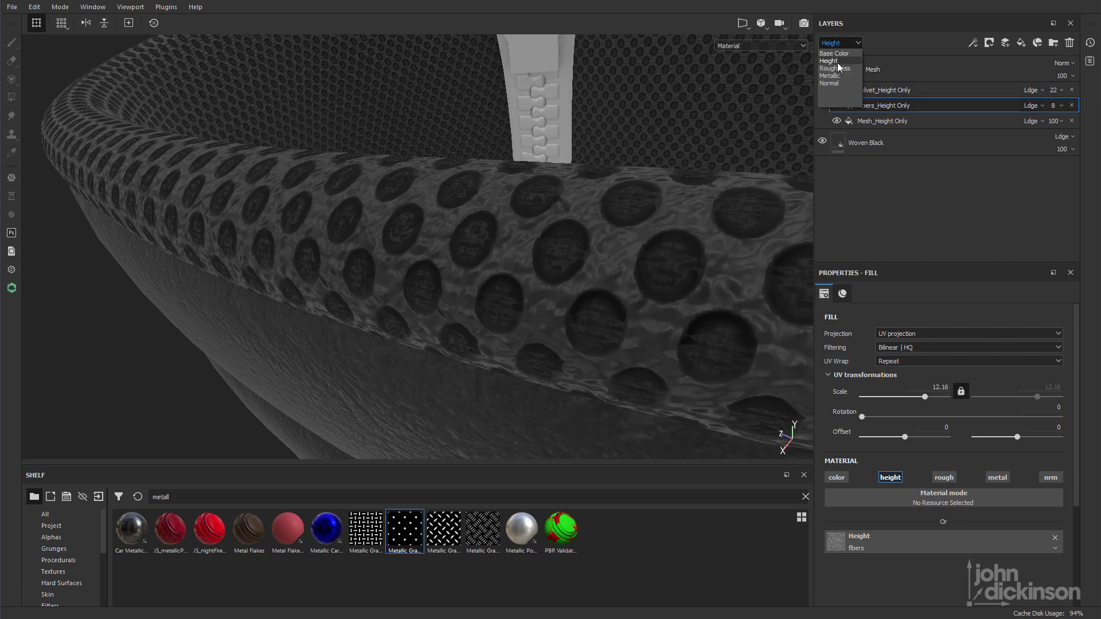
click(837, 61)
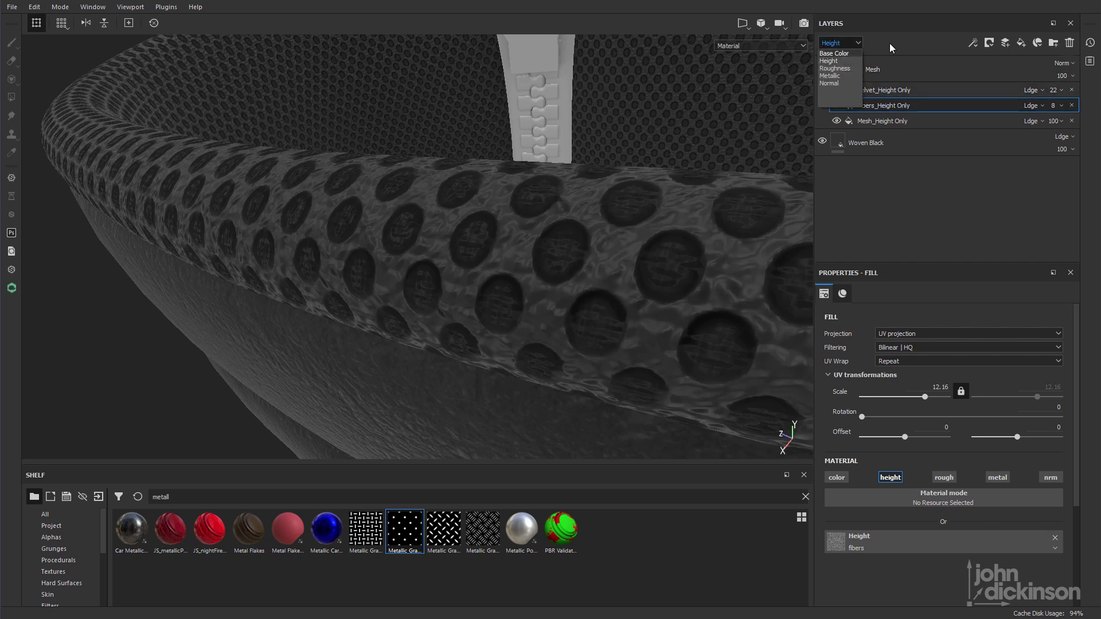
click(1041, 105)
click(1049, 103)
click(1062, 105)
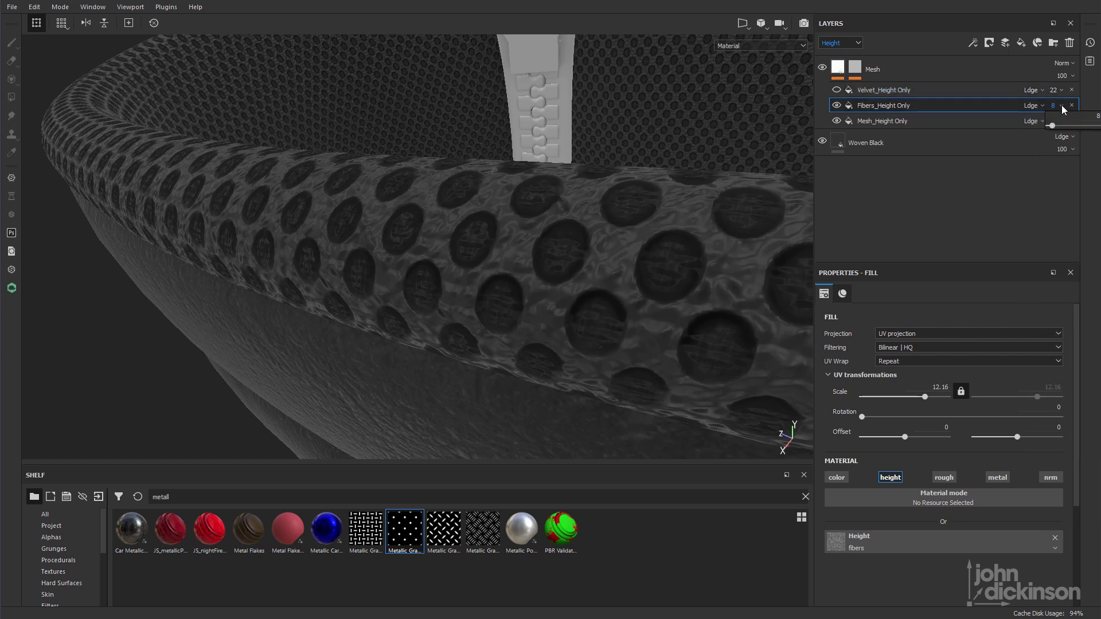
drag(1052, 126, 1056, 135)
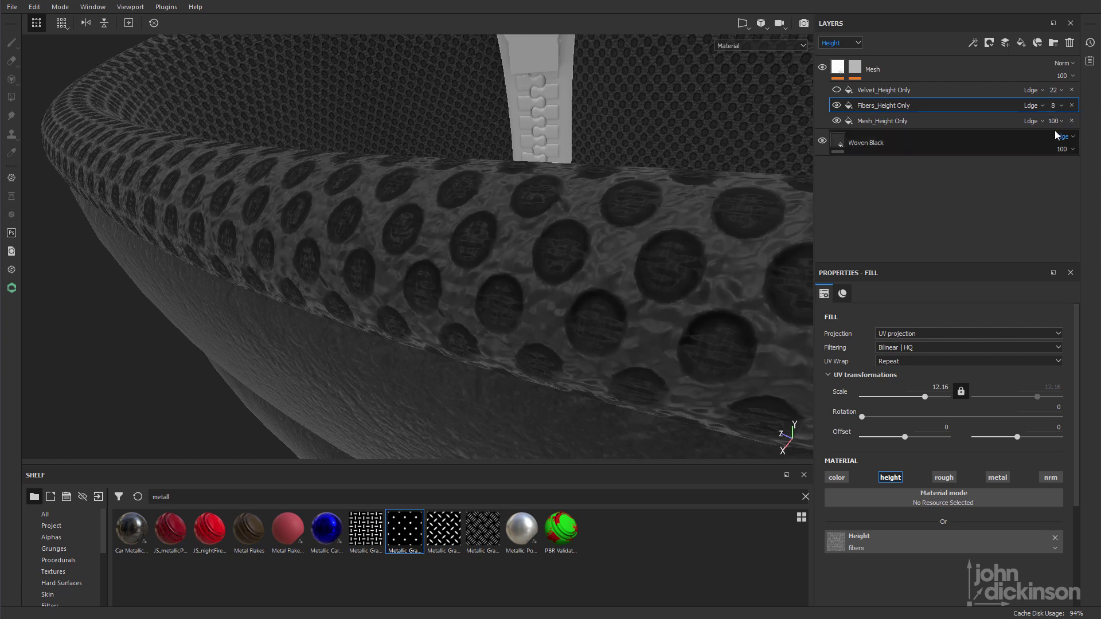
- Turn on the Mesh layer's Velvet_Height Only fill to add the Velvet1 height texture
click(868, 89)
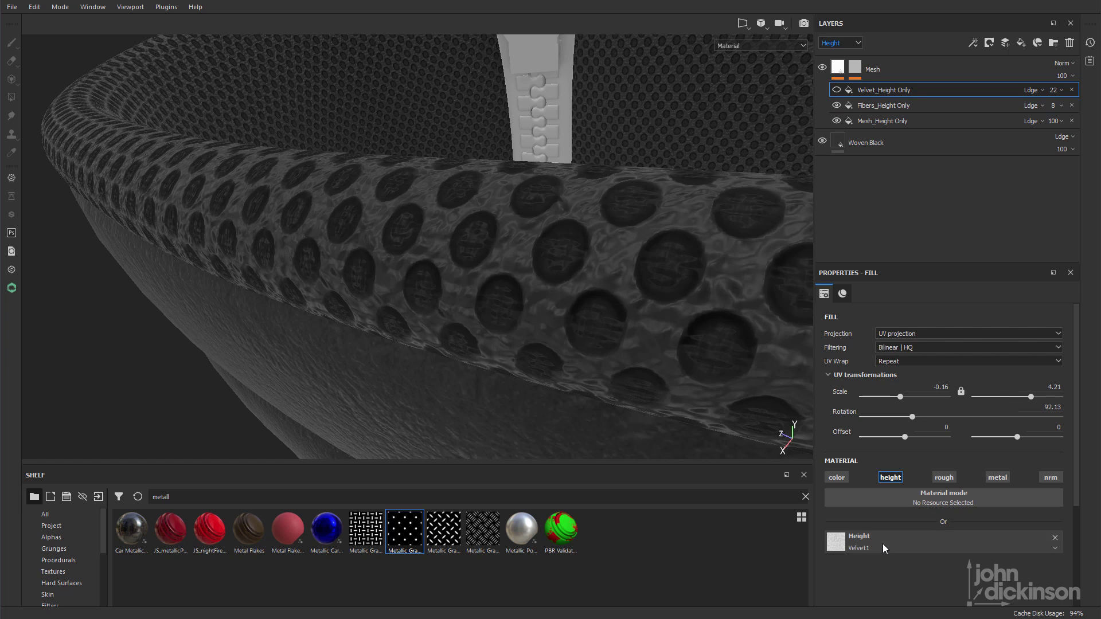
click(836, 89)
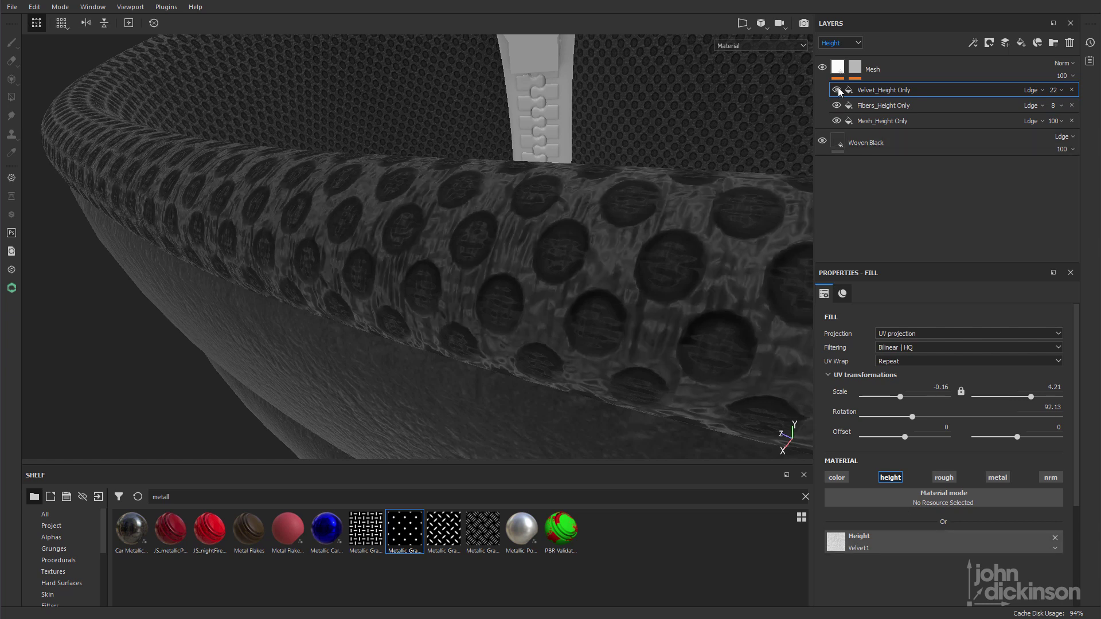
- Set the Velvet_Height Only fill's opacity to 18 in the Height channel, keeping its Linear dodge (Add) blend mode
click(1042, 91)
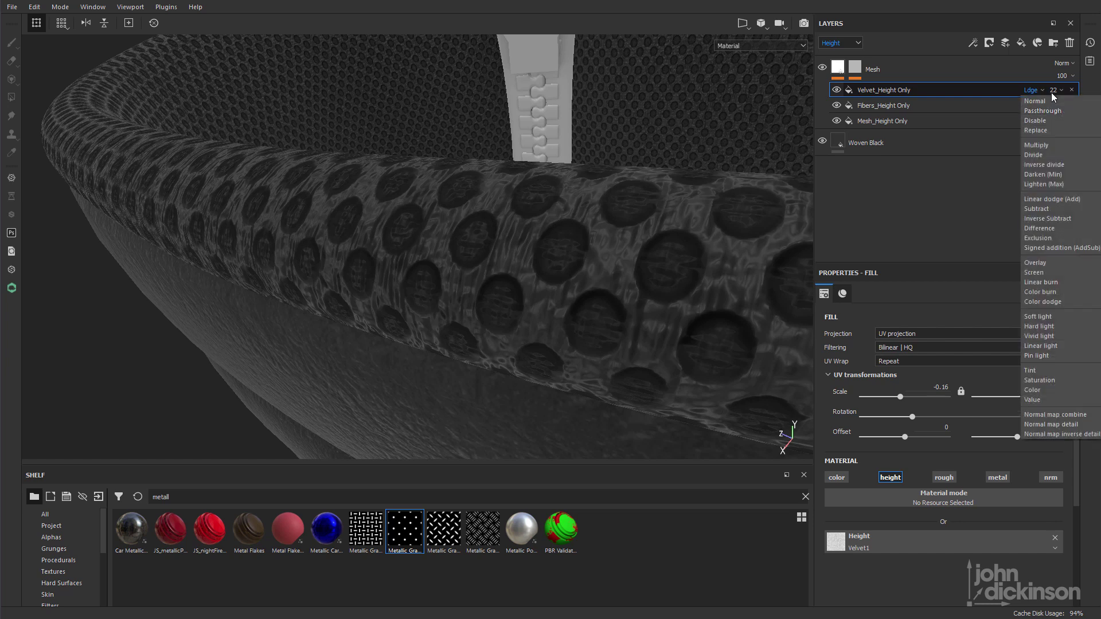
click(1051, 90)
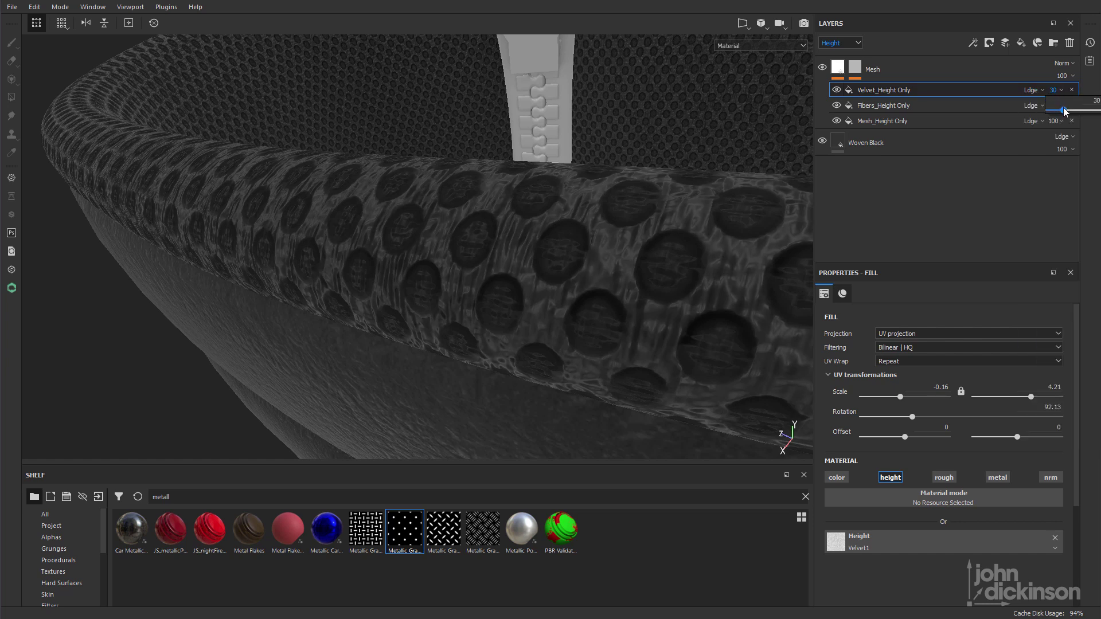
drag(1060, 107, 1058, 111)
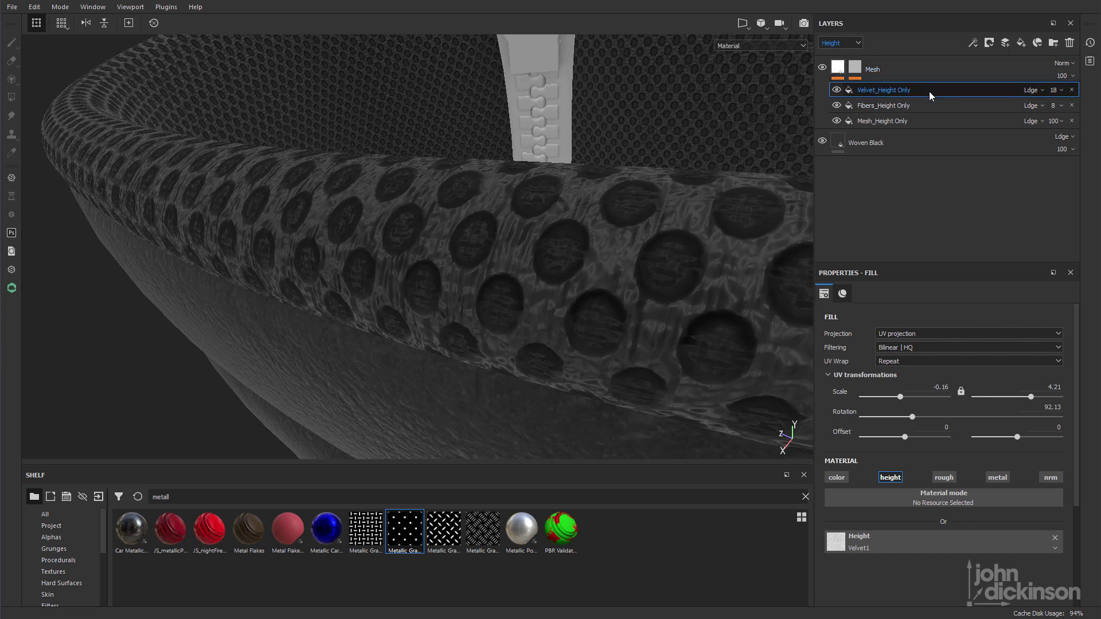
alt+drag(491, 227, 620, 256)
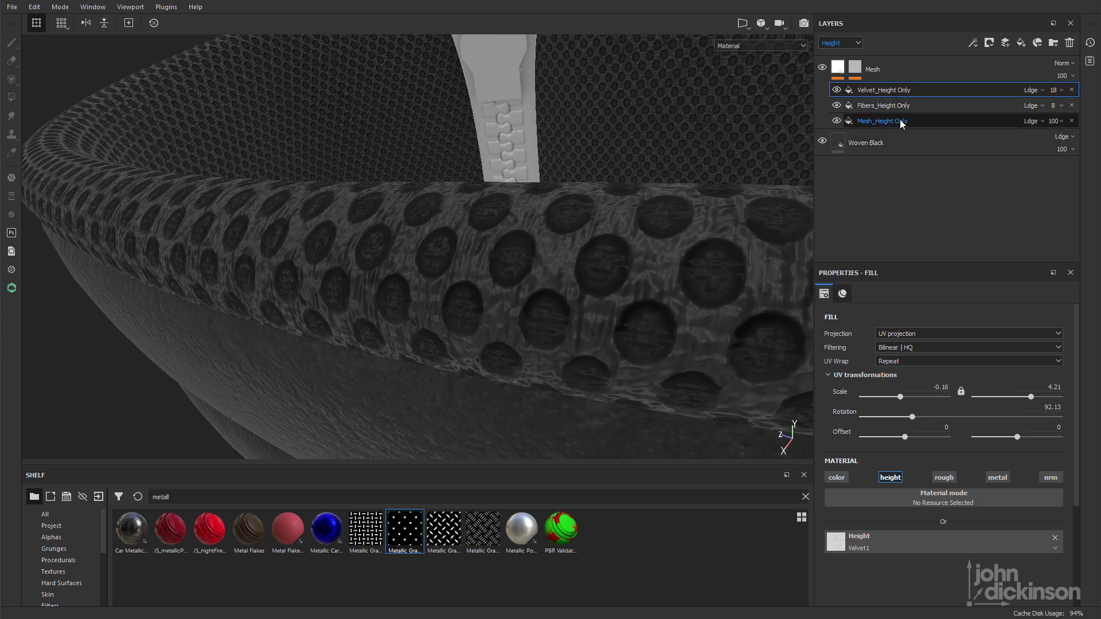
- Try enabling the height channel on the Mesh layer's own fill, and turn it back off so only color and rough remain active
click(893, 69)
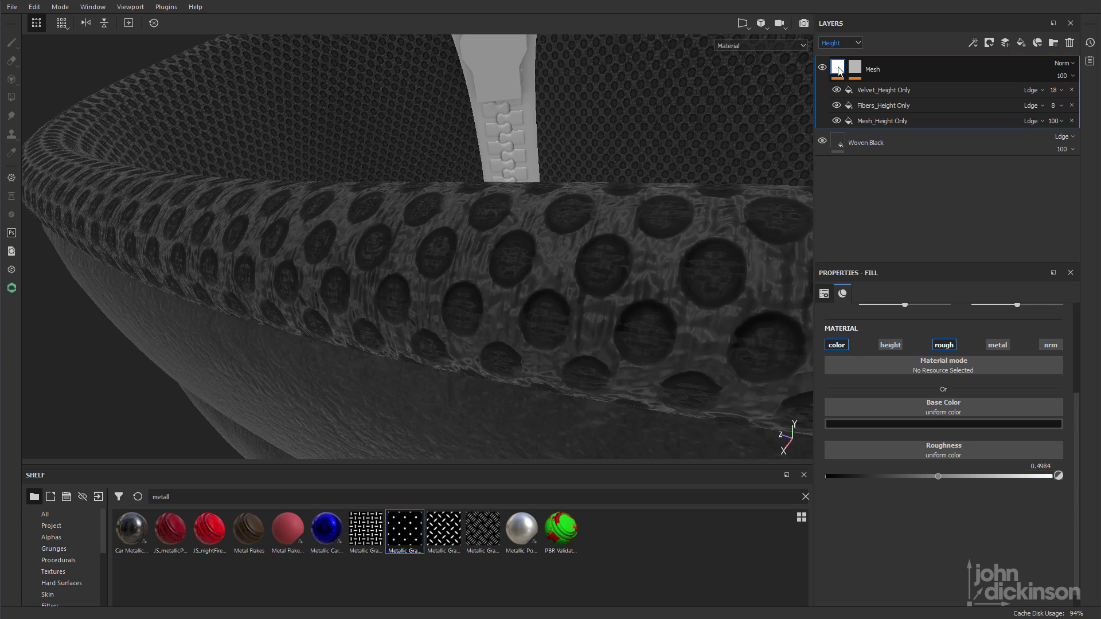
click(888, 346)
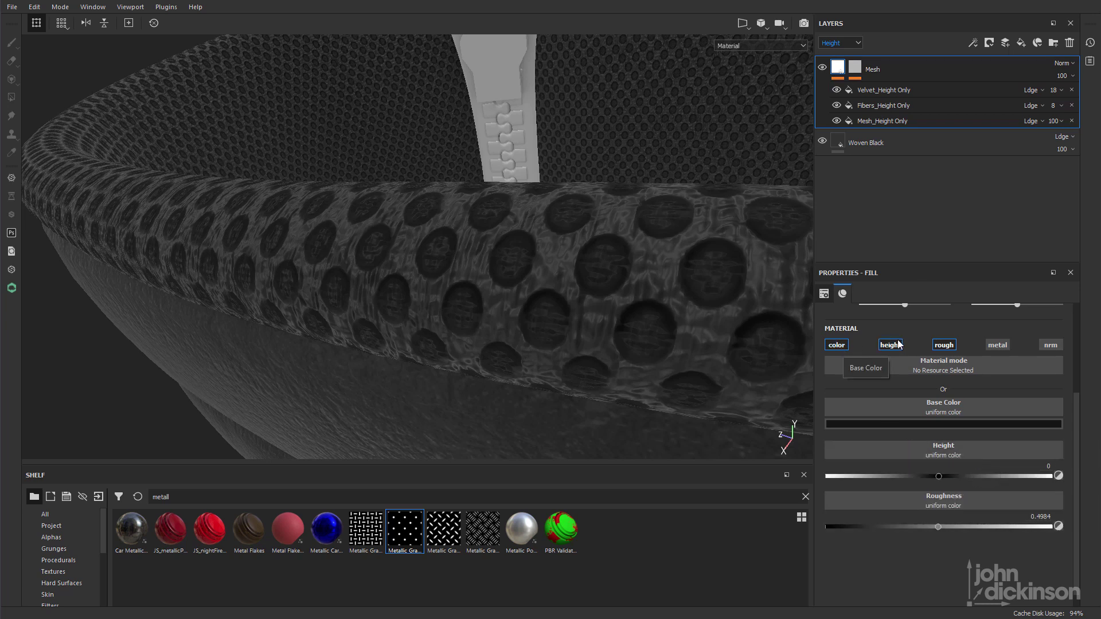
click(890, 345)
click(876, 92)
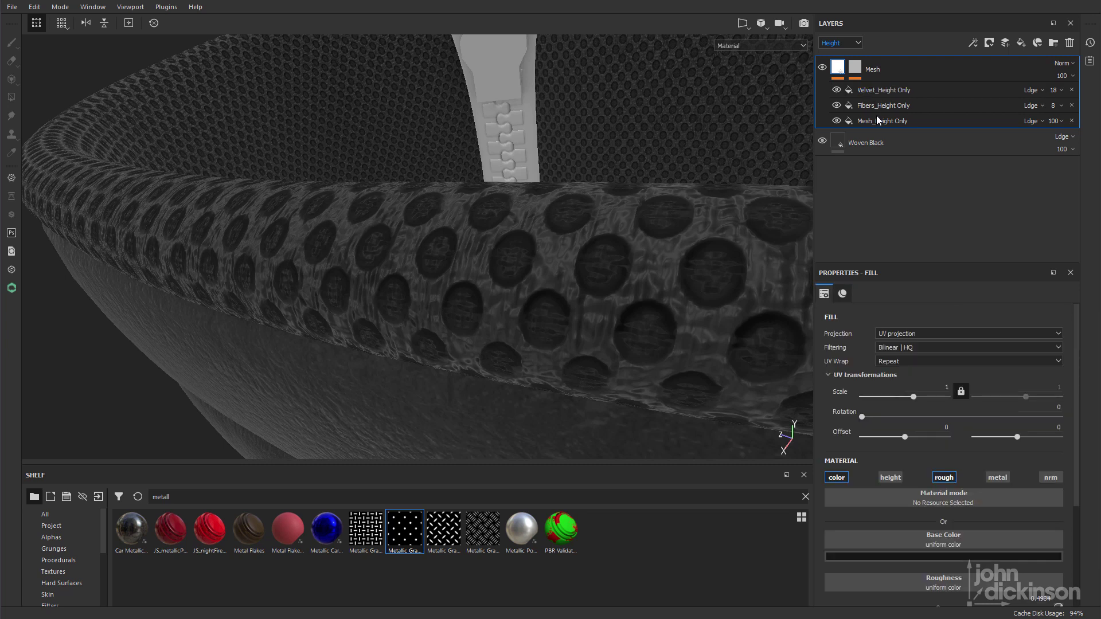
click(877, 118)
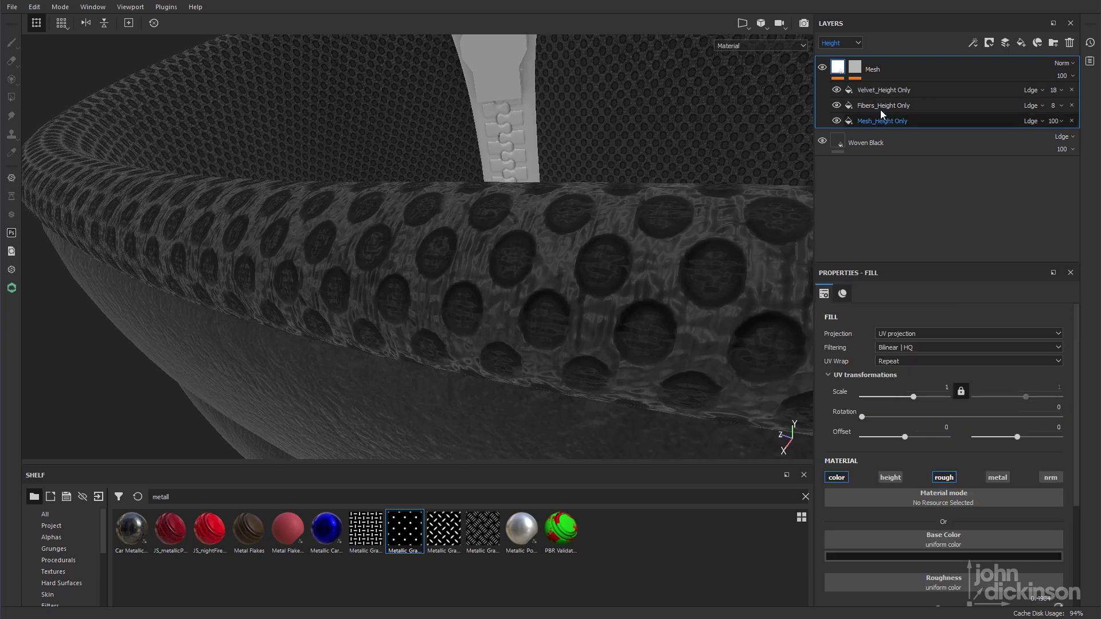
click(887, 81)
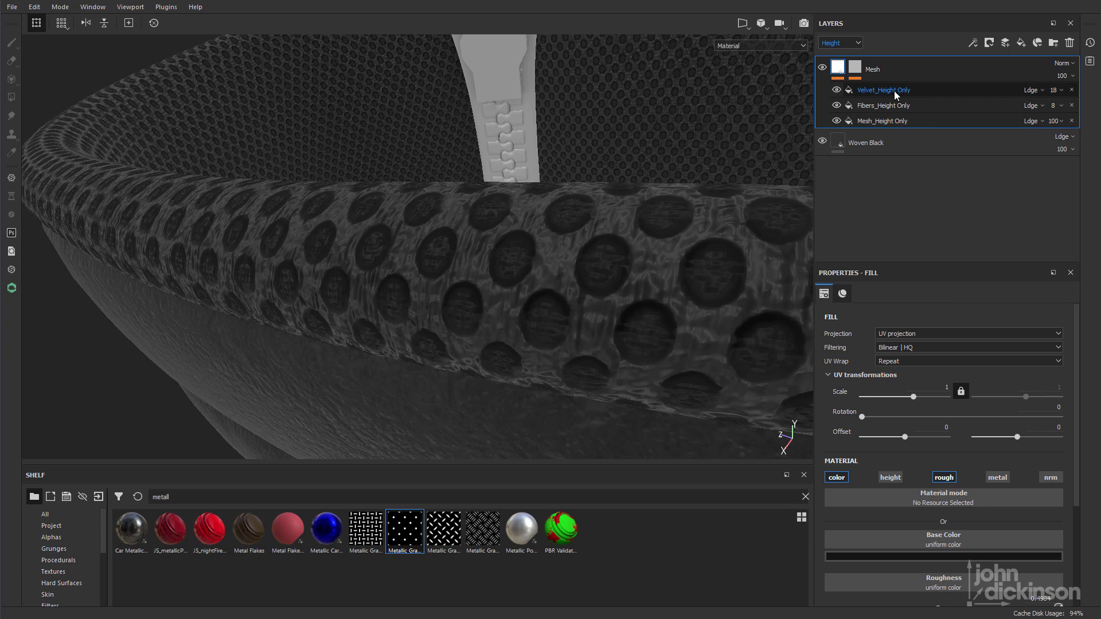
- Hide and show the Mesh layer to compare it with Woven Black underneath, and inspect the perforated collar from closer and farther away
click(823, 68)
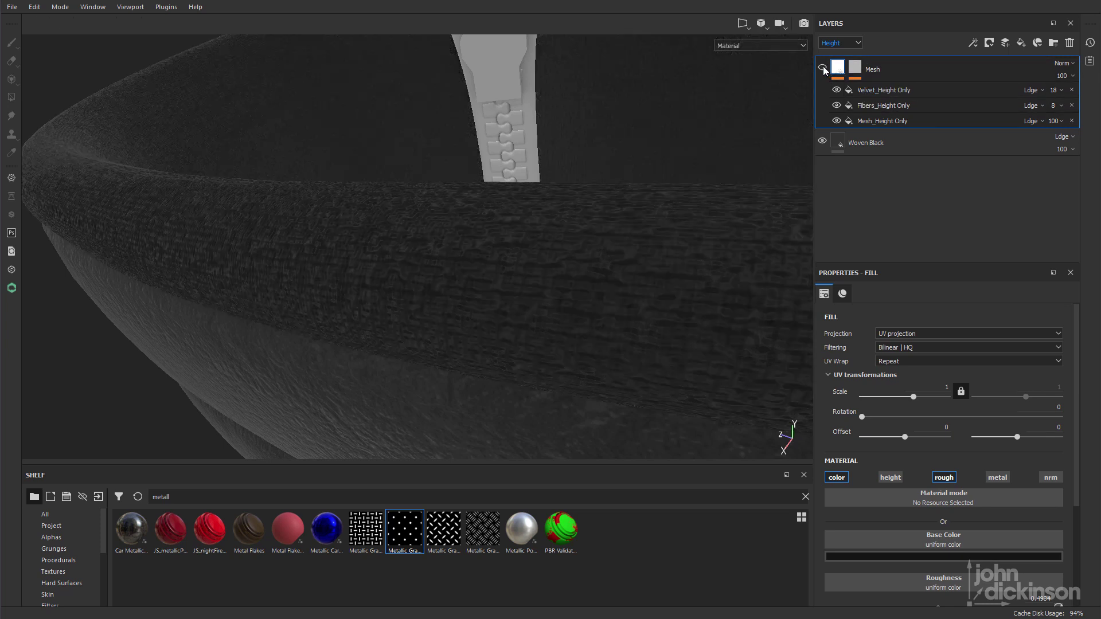
click(823, 68)
click(823, 68)
click(823, 68)
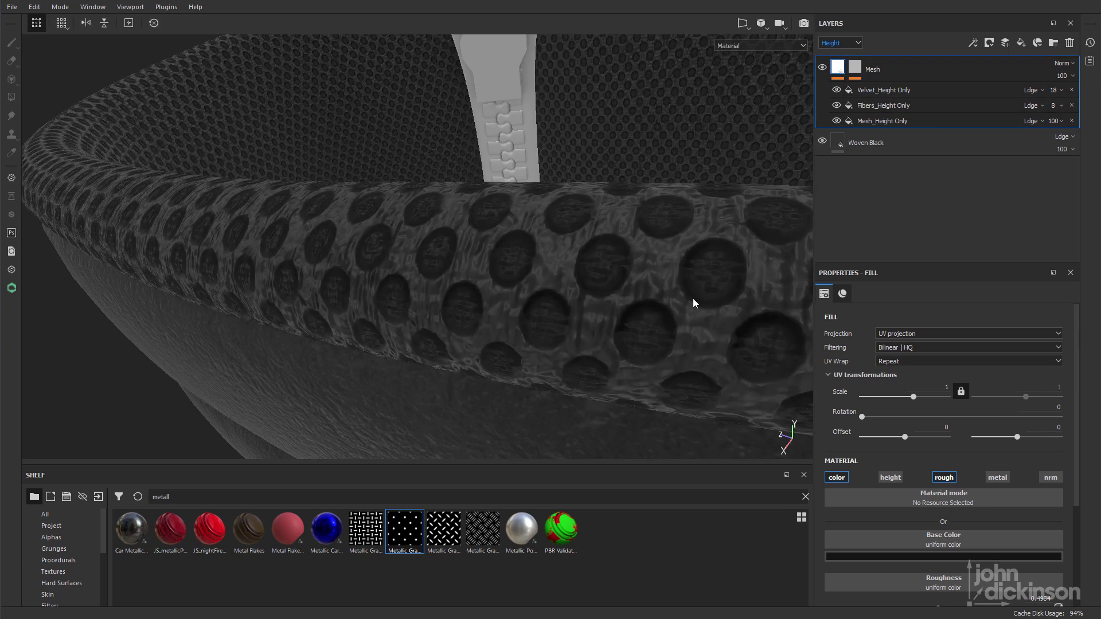
alt+drag(545, 275, 612, 245)
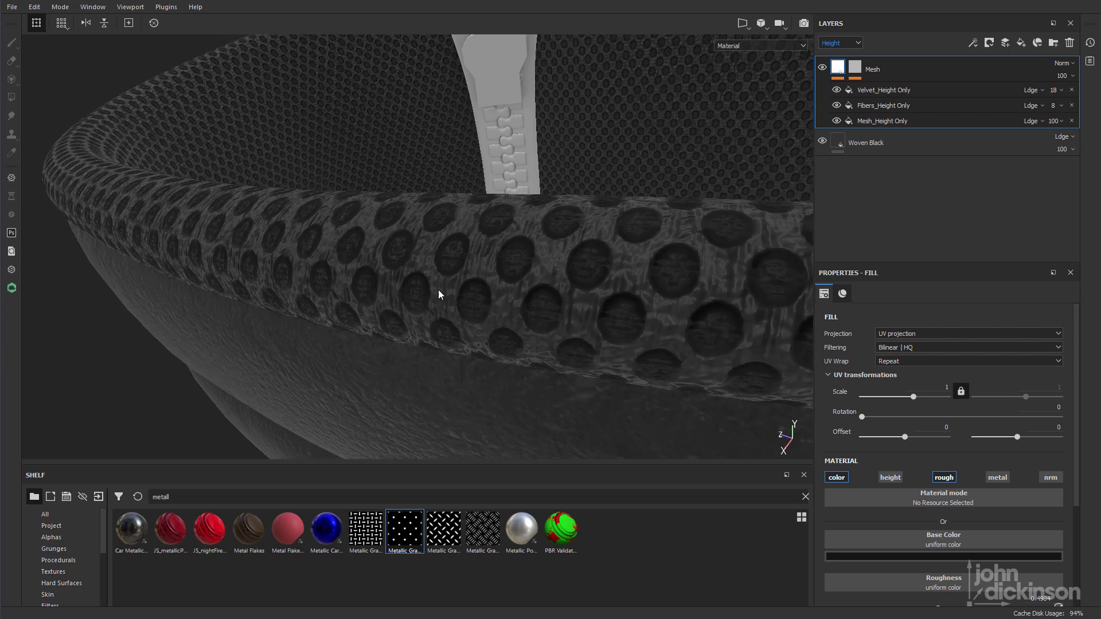
alt+right_drag(613, 245, 695, 240)
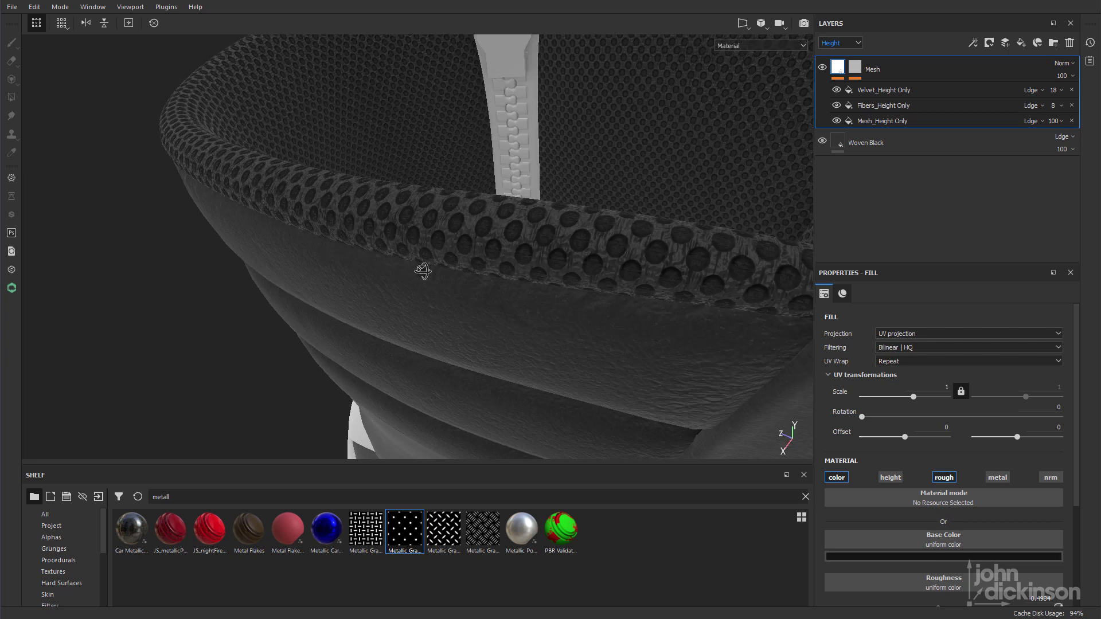